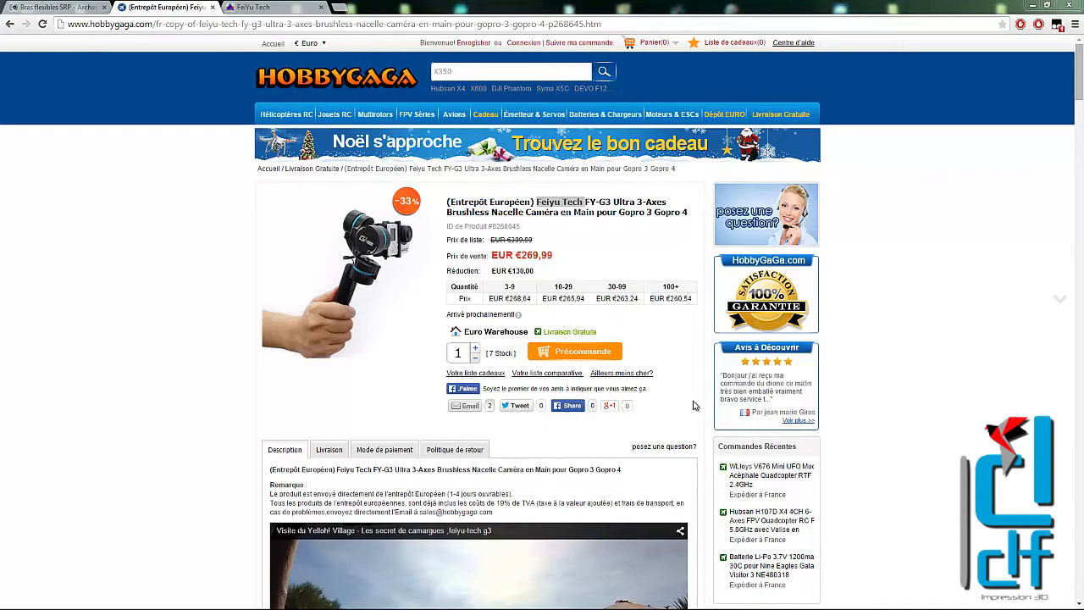
- Look through the Feiyu Tech FY-G3 Ultra 3-axis gimbal product page and its photos, returning to the product summary
scroll(692, 406, down, 8)
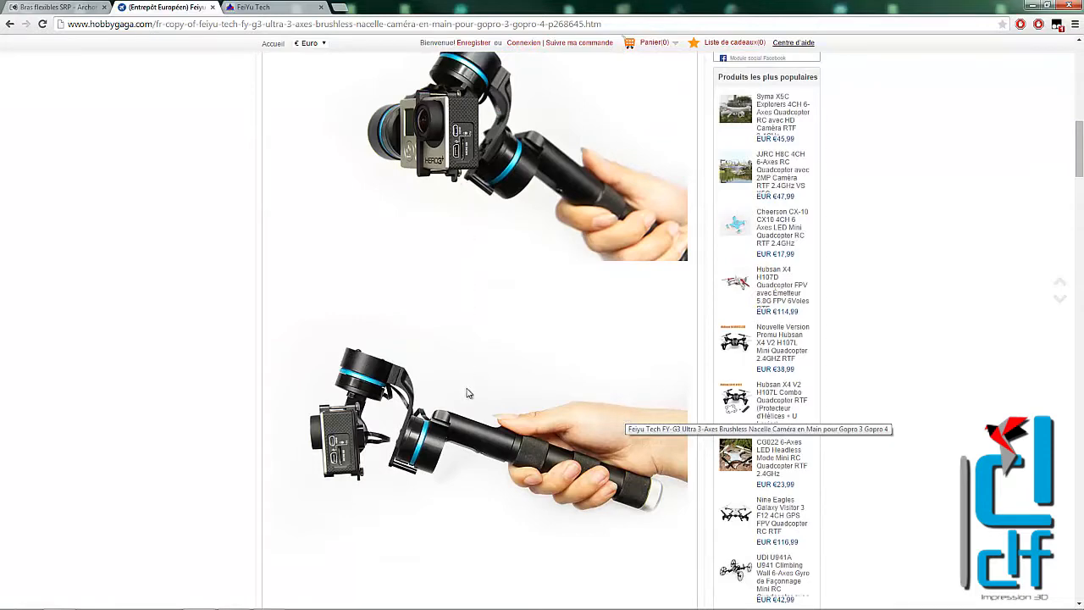
scroll(362, 417, down, 1)
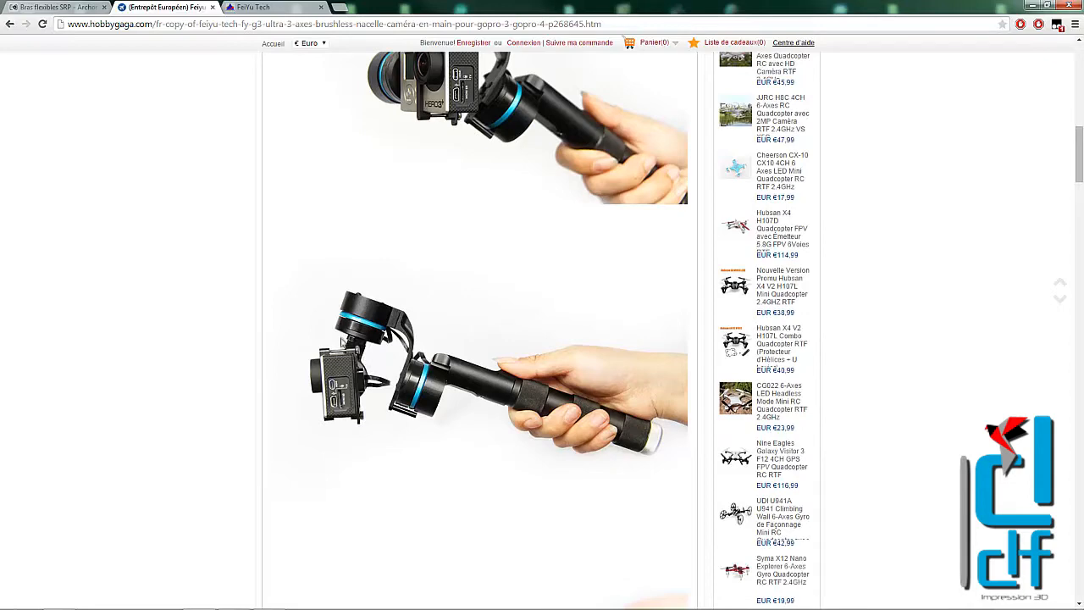
scroll(392, 437, down, 5)
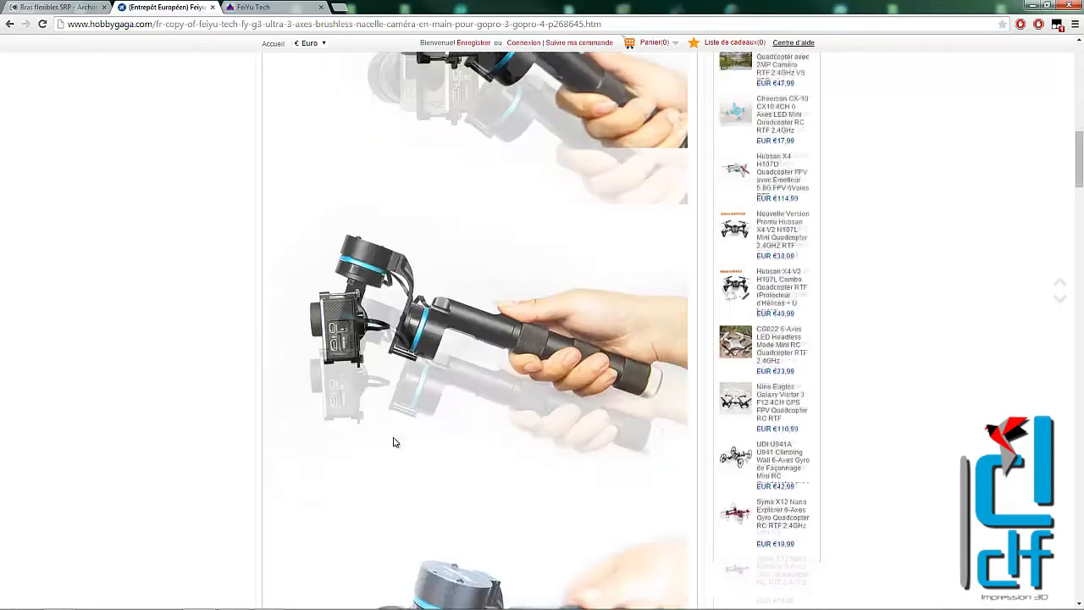
scroll(394, 442, down, 5)
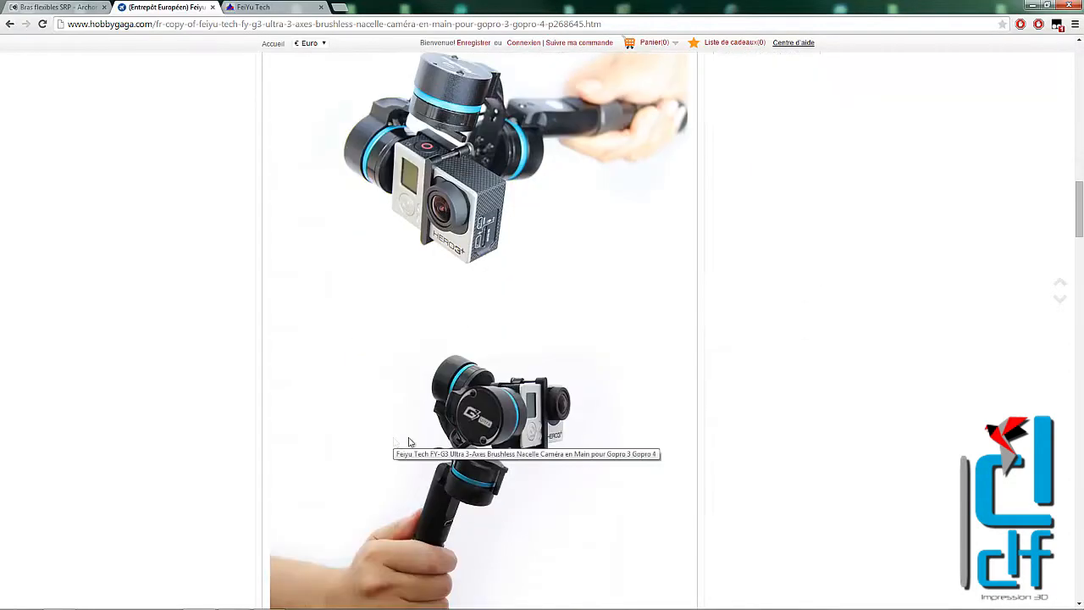
scroll(433, 379, up, 5)
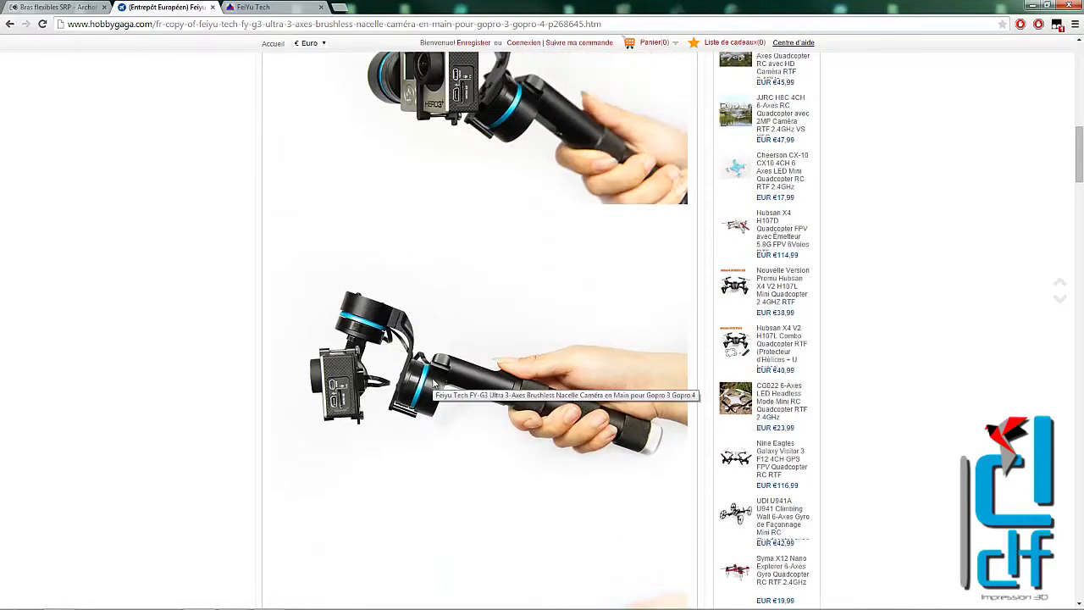
scroll(433, 385, up, 10)
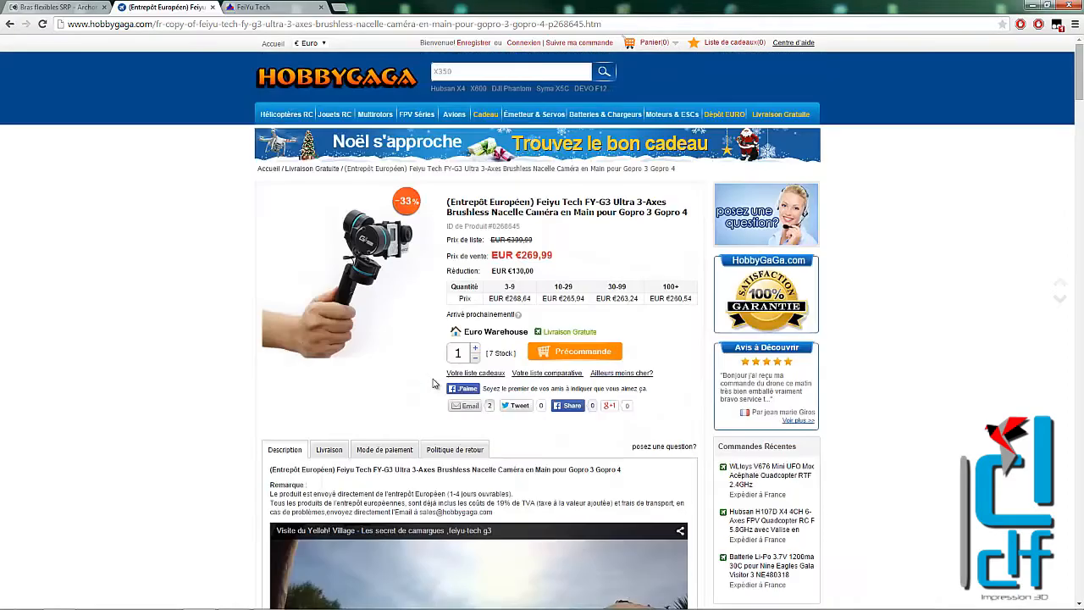
- View the USB Driver Download page on the FeiYu Tech site and return to its list of downloads
click(281, 8)
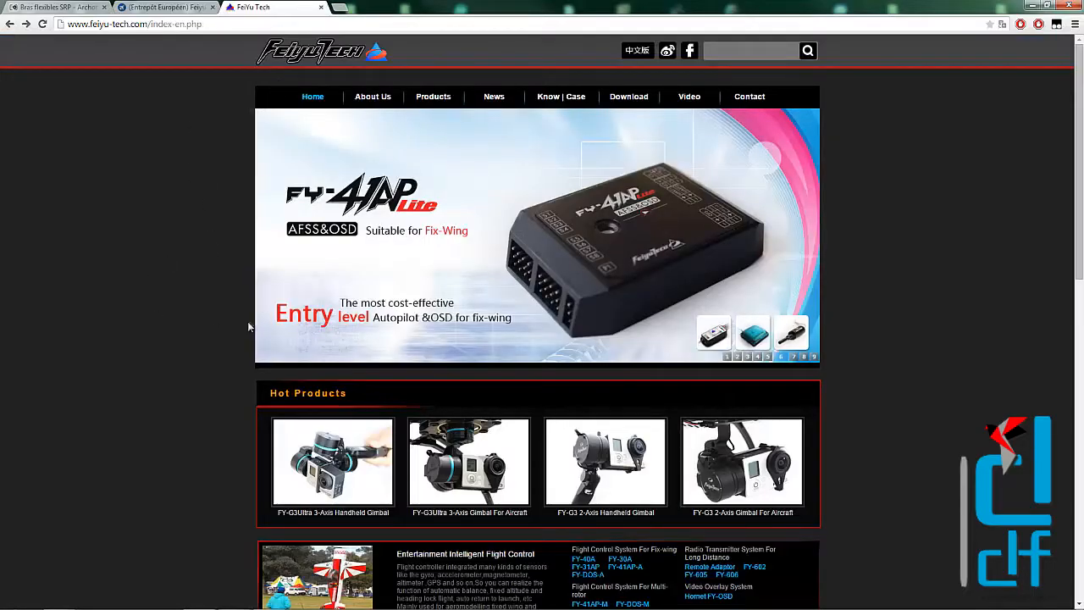
click(628, 98)
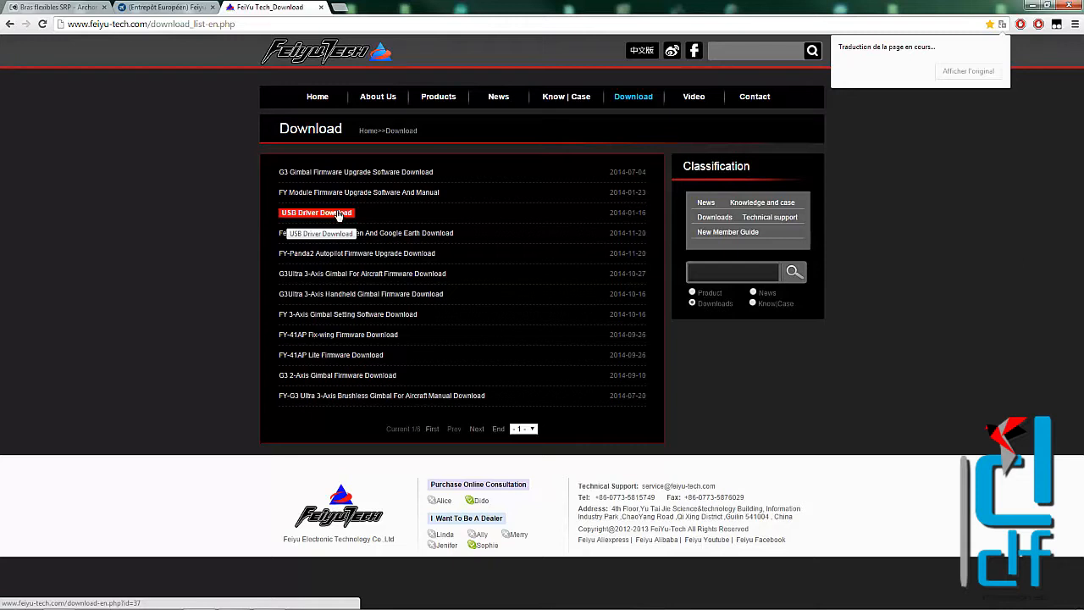
click(290, 216)
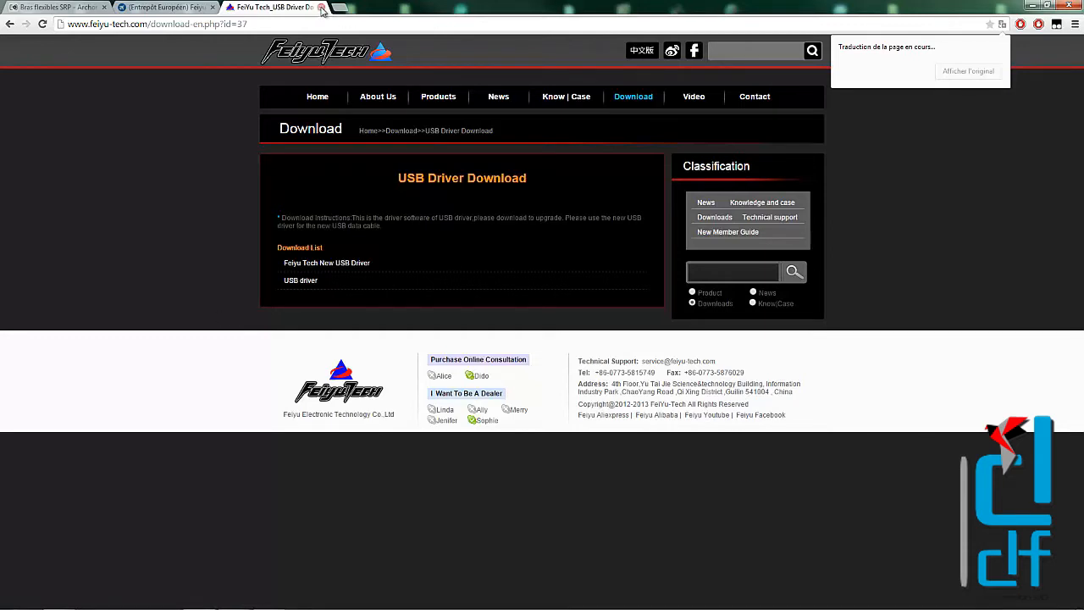
click(9, 23)
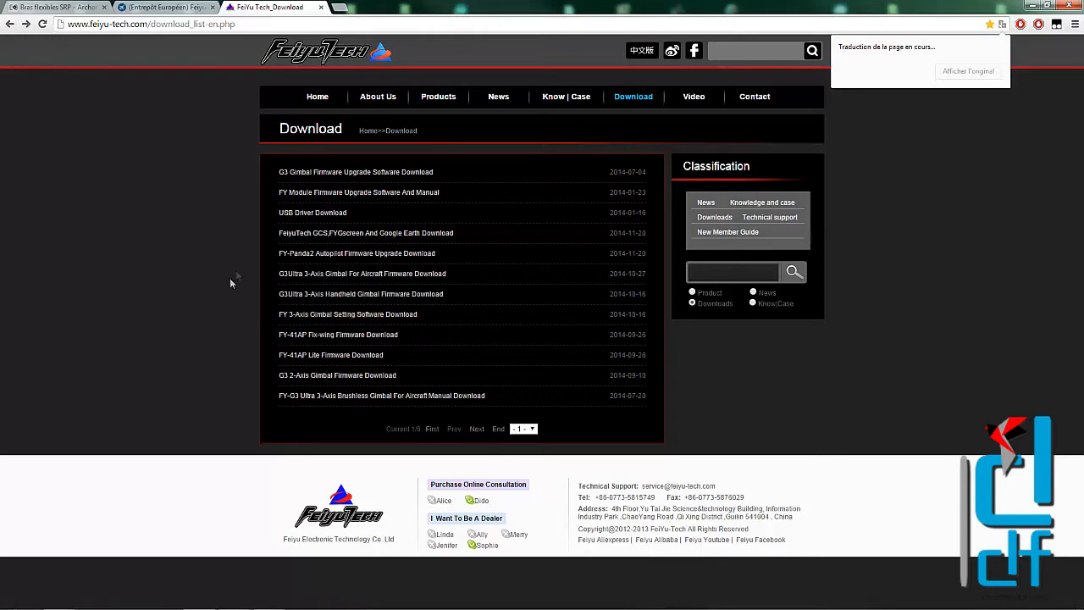
- Minimize the browser and open the "feyiuteck seting" folder inside the feiyu folder, enlarging its window
click(1028, 6)
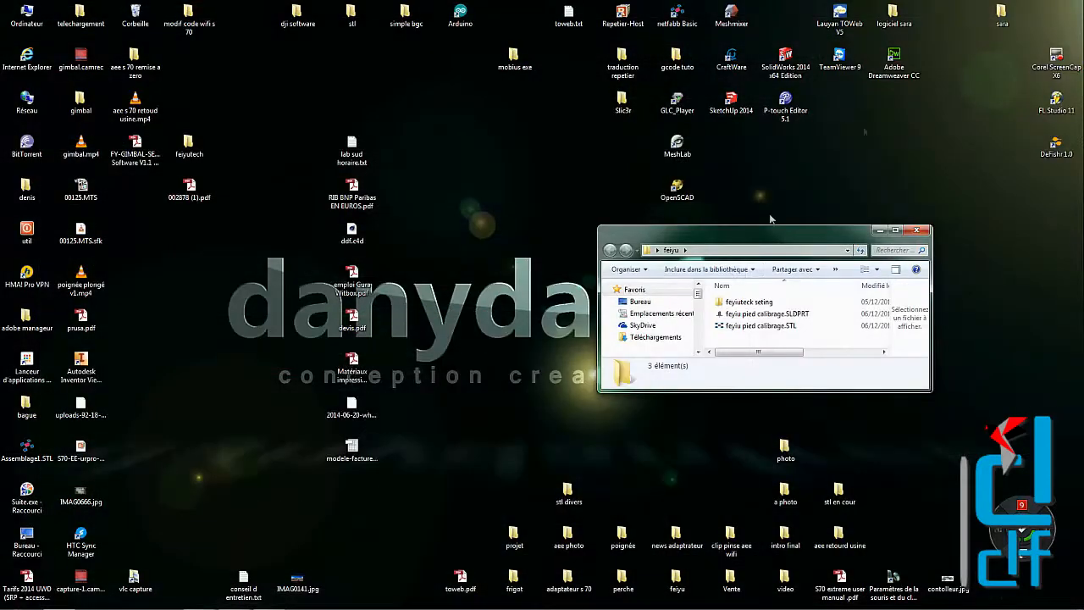
drag(783, 240, 617, 177)
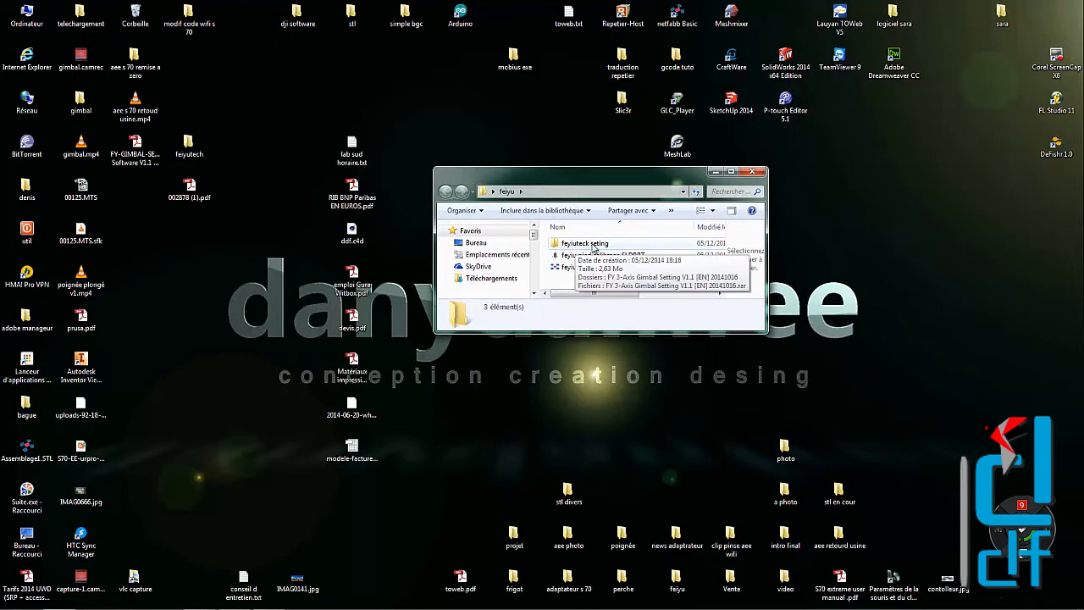
double_click(594, 244)
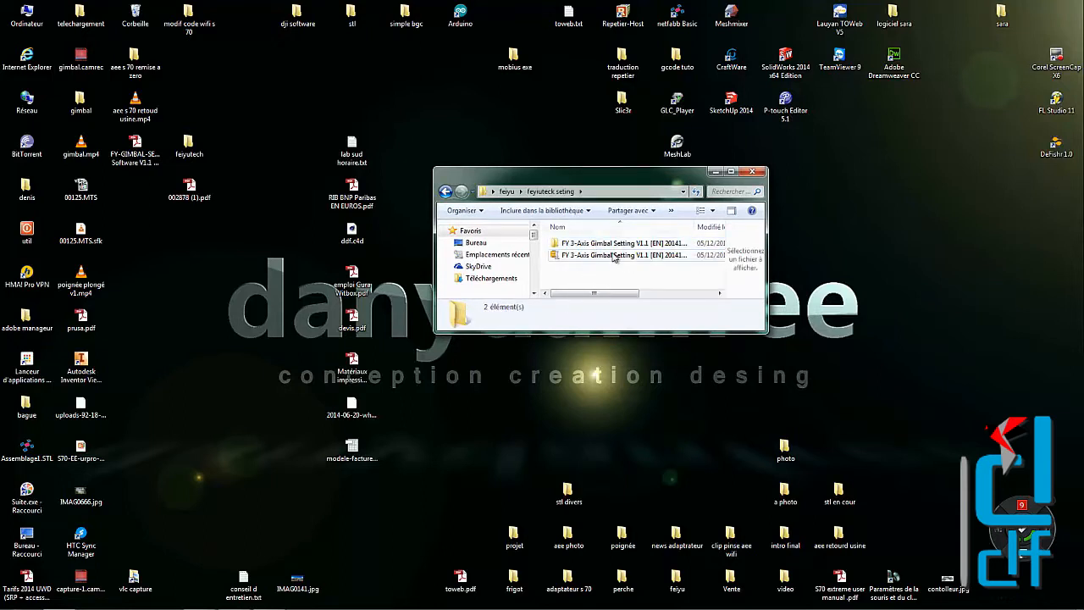
drag(588, 359, 588, 373)
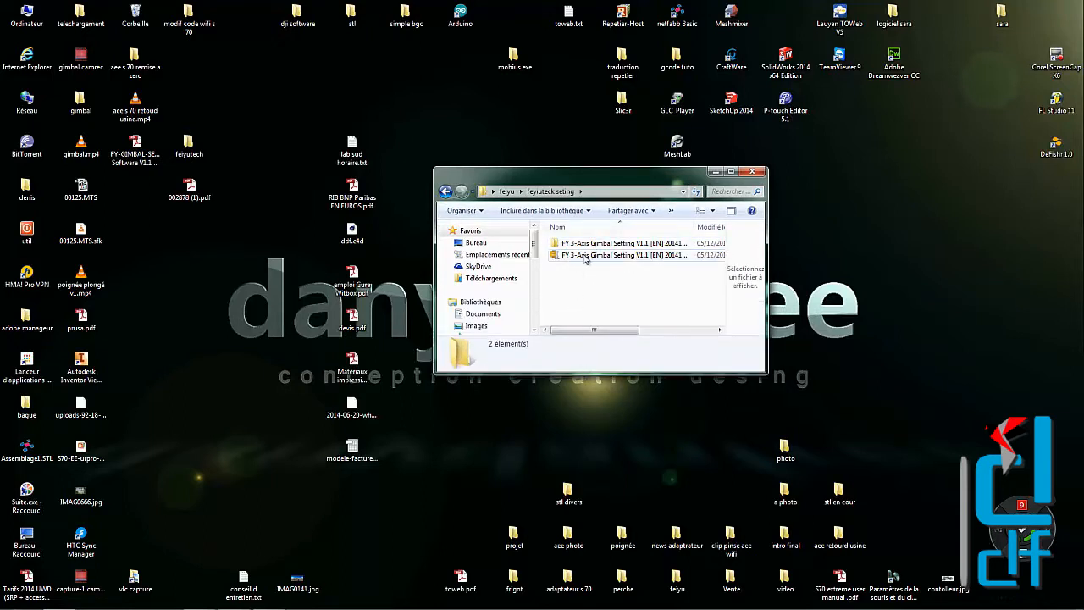
- Bring up the extraction options for the FY 3-Axis Gimbal Setting V1.1 archive and open the extracted folder down to its manual and program files
click(583, 255)
right_click(582, 255)
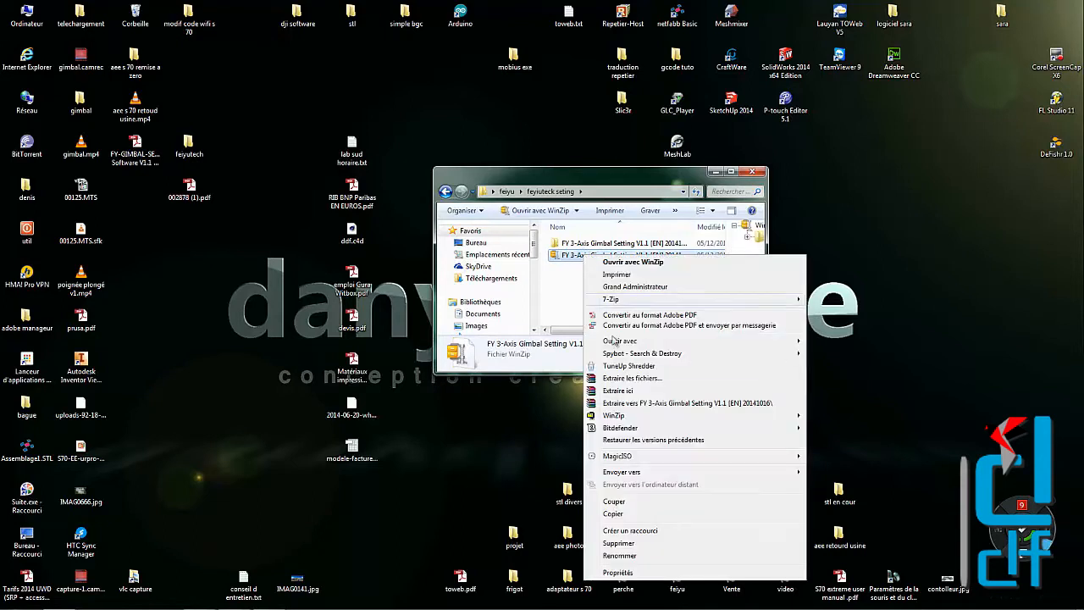
click(637, 379)
double_click(590, 244)
double_click(590, 244)
drag(613, 173, 615, 138)
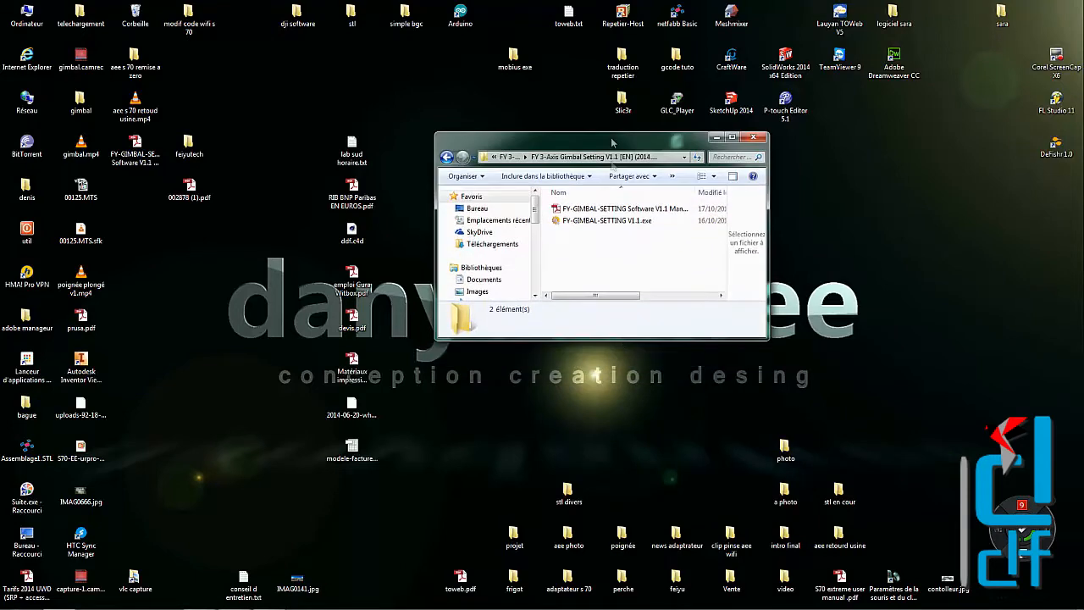
drag(619, 340, 619, 410)
- Open the English FY-GIMBAL-SETTING V1.1 manual PDF from the folder, skim its first page and close it
click(619, 209)
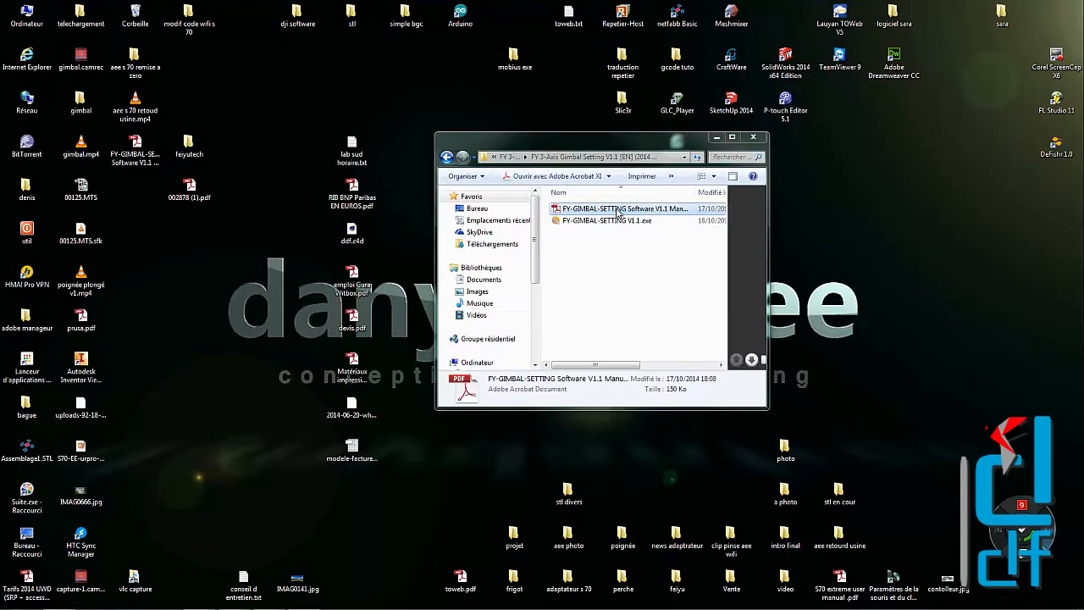
drag(1083, 4, 528, 4)
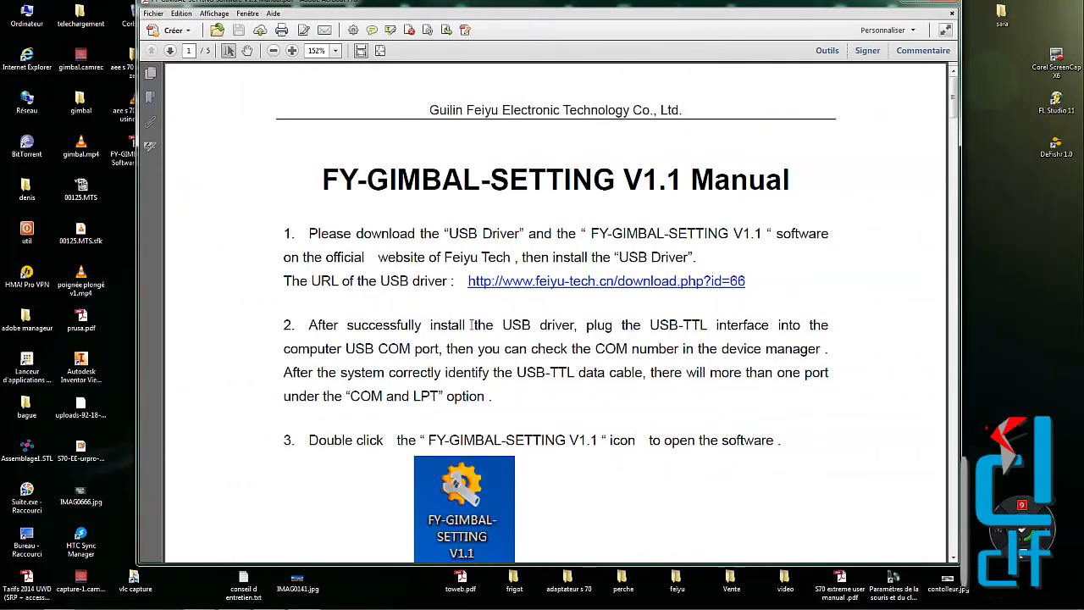
scroll(471, 324, down, 2)
scroll(401, 178, up, 1)
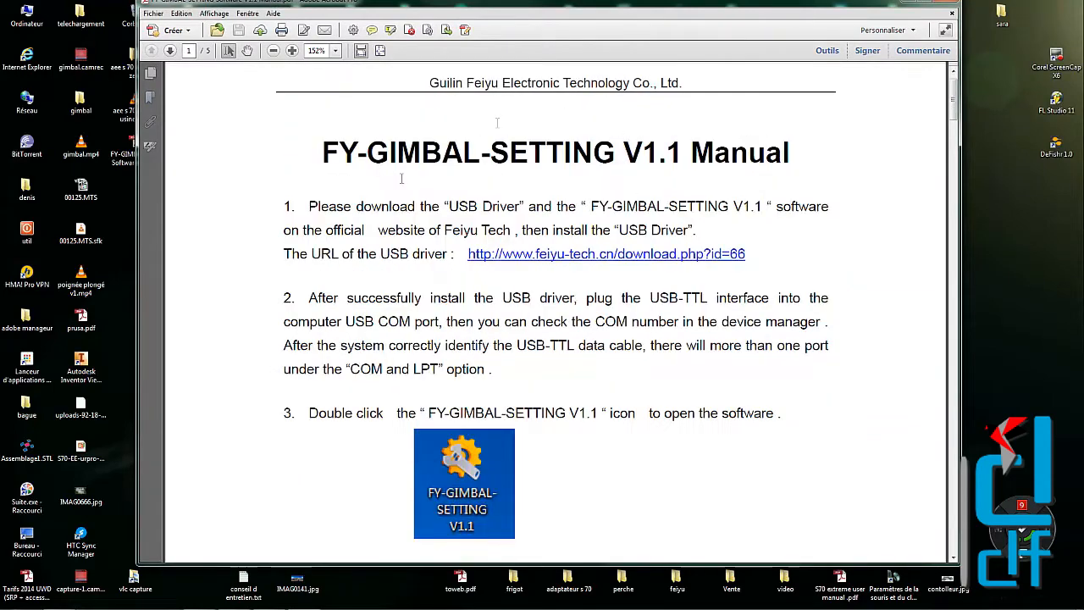
click(953, 9)
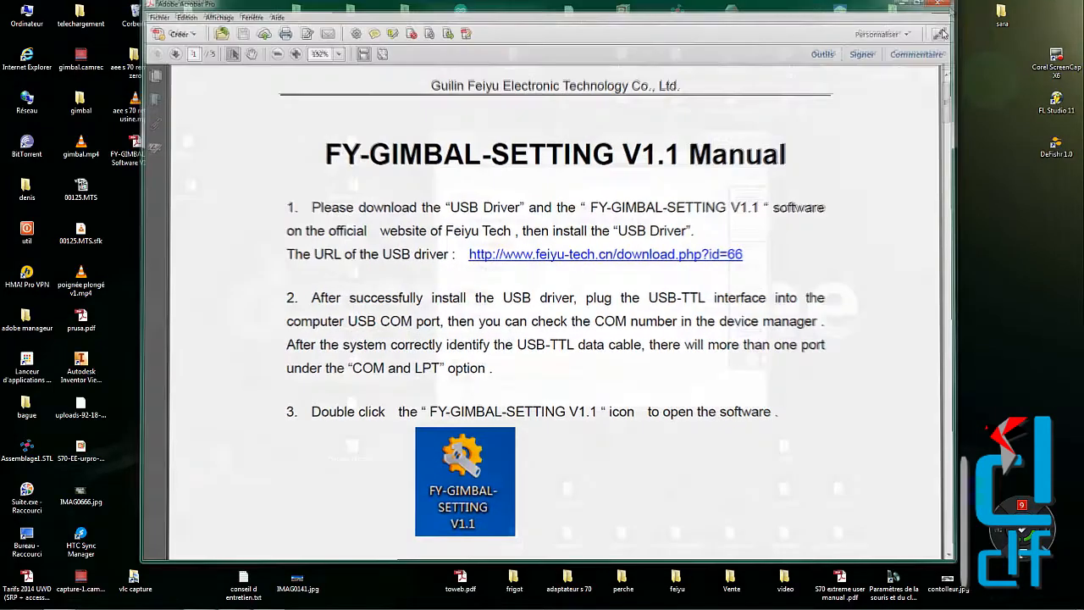
- Open the French FY-GIMBAL-SETTING V1.1 manual PDF from the desktop, read the driver installation and gimbal connection instructions, and close it
click(133, 149)
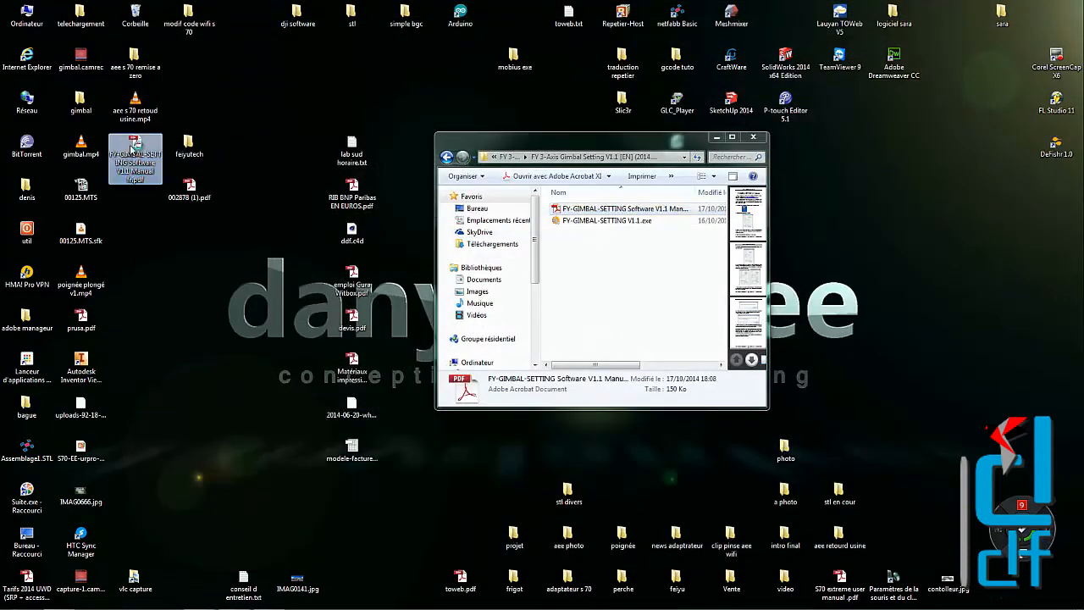
double_click(133, 148)
scroll(270, 332, down, 3)
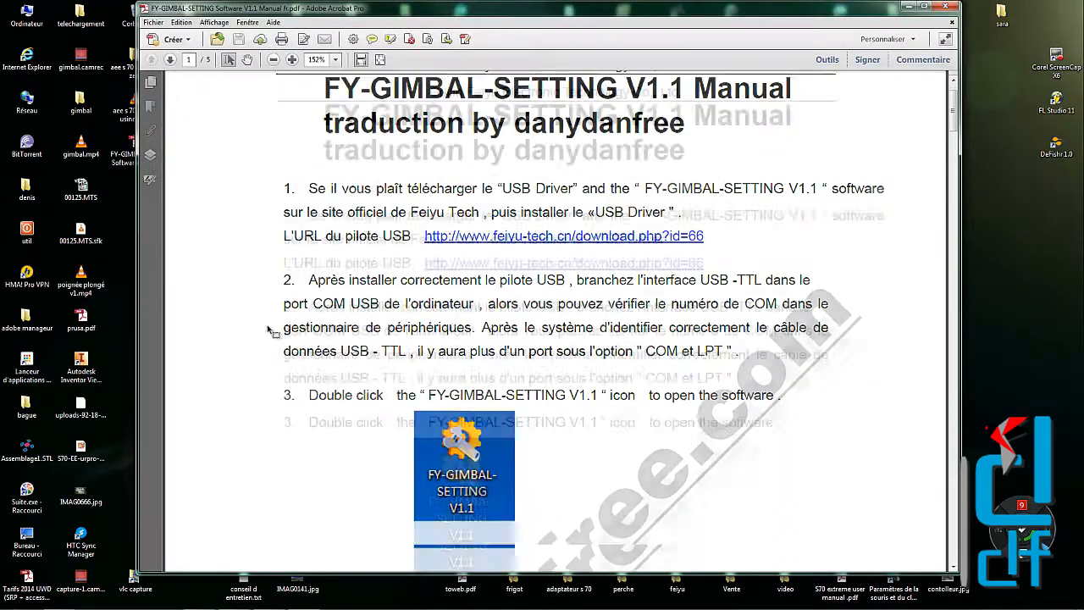
scroll(269, 332, down, 3)
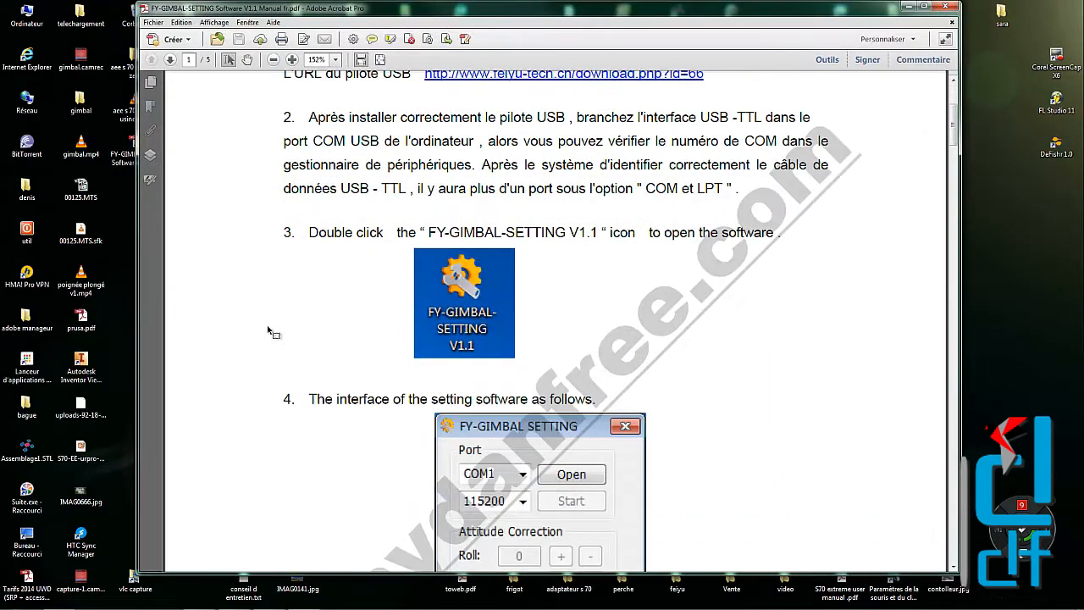
scroll(269, 332, down, 10)
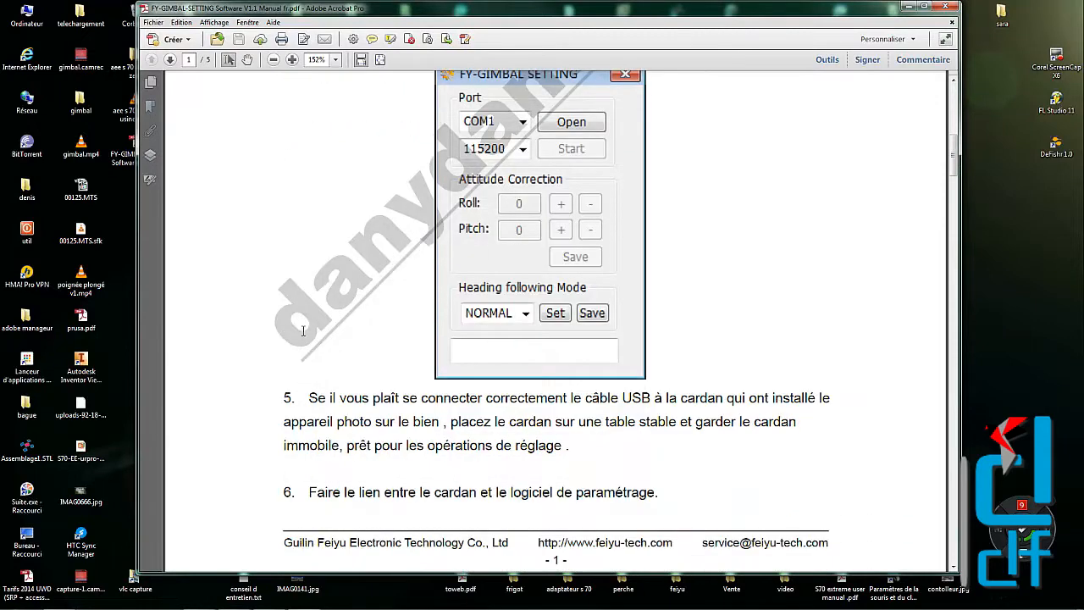
scroll(302, 331, down, 2)
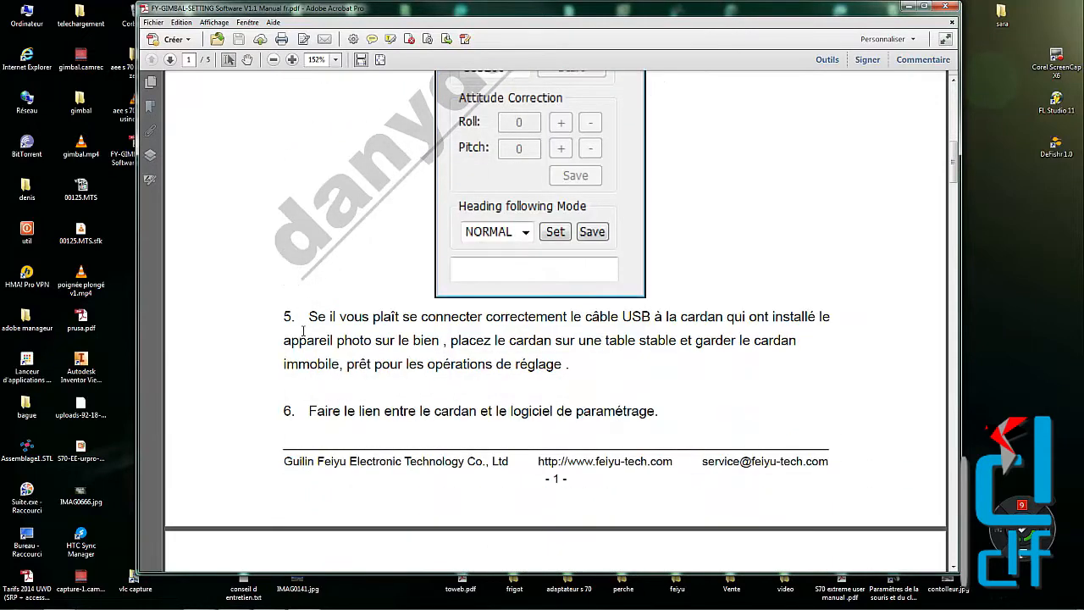
scroll(302, 330, down, 10)
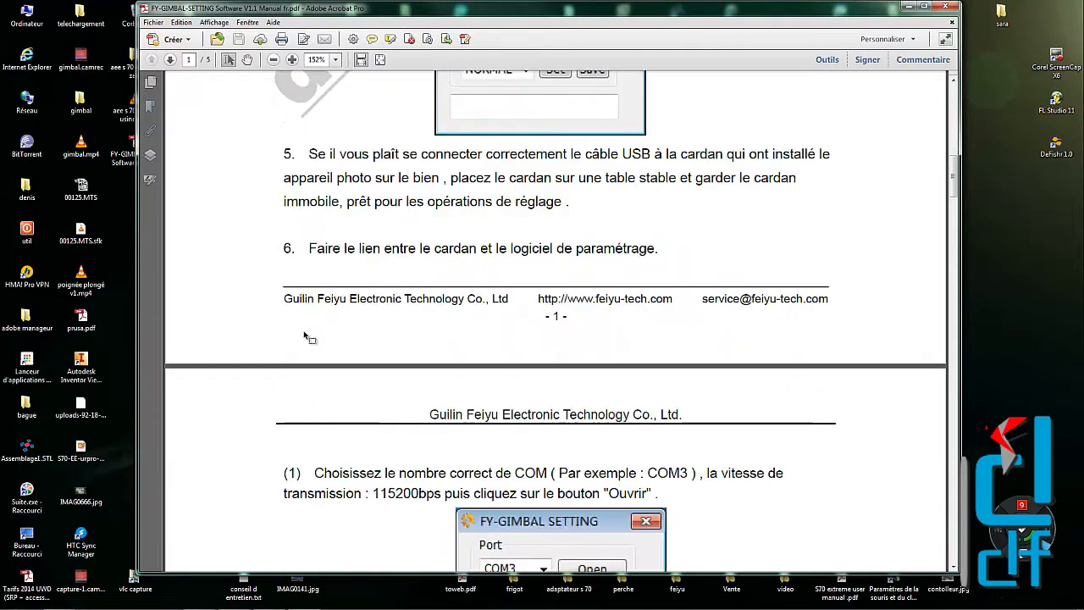
scroll(305, 336, down, 16)
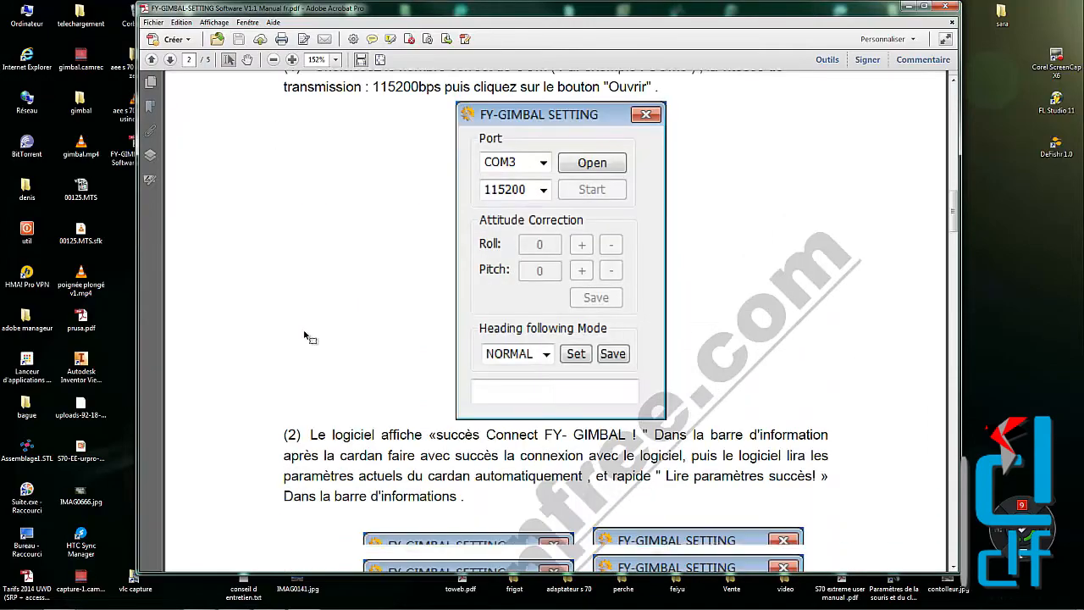
scroll(305, 337, down, 2)
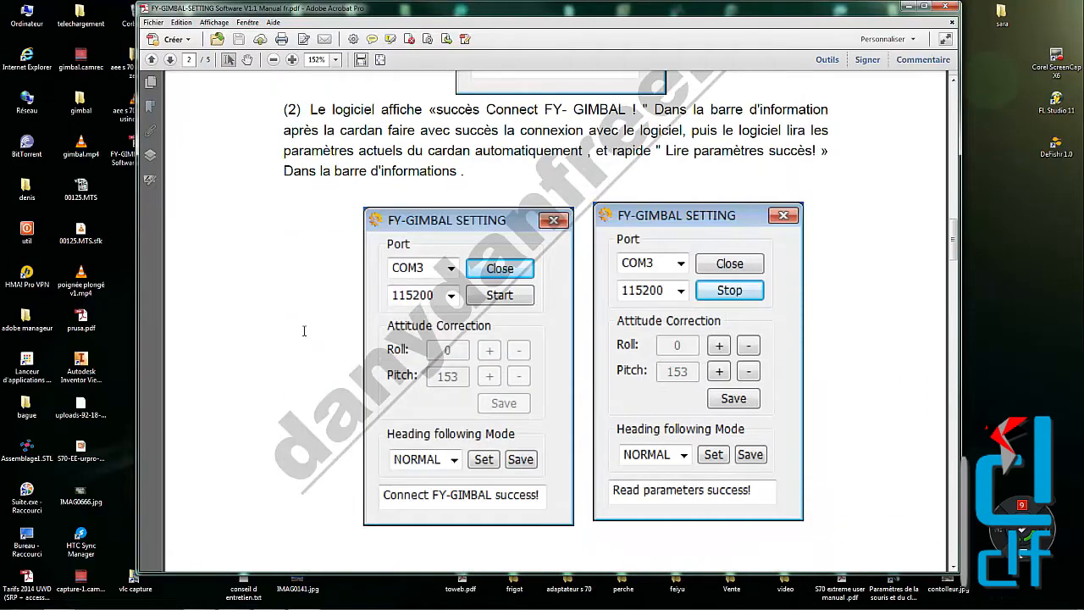
scroll(305, 336, up, 6)
scroll(306, 336, up, 7)
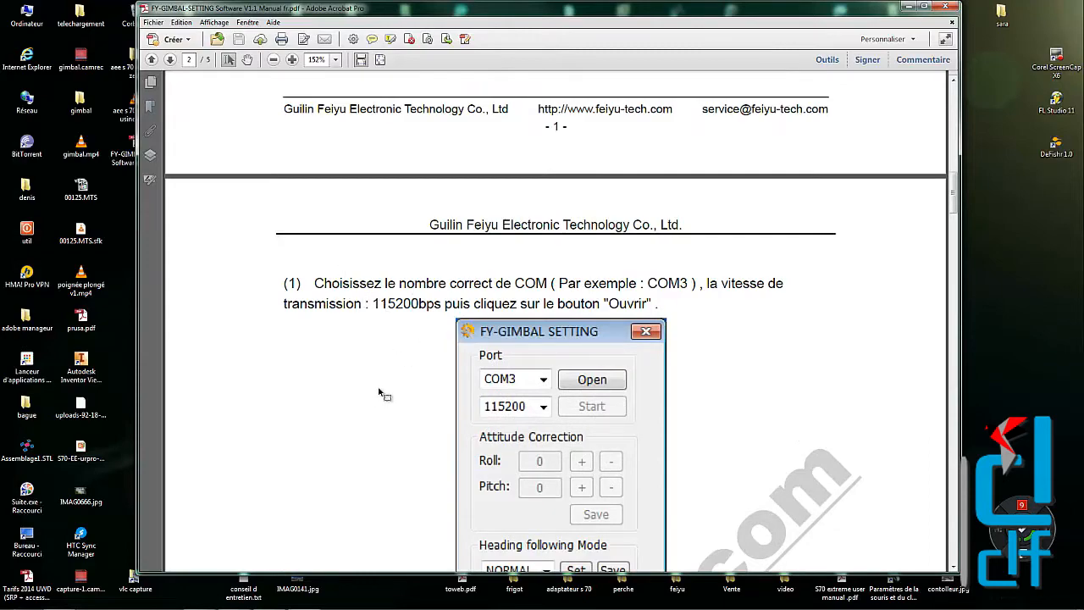
scroll(380, 388, up, 4)
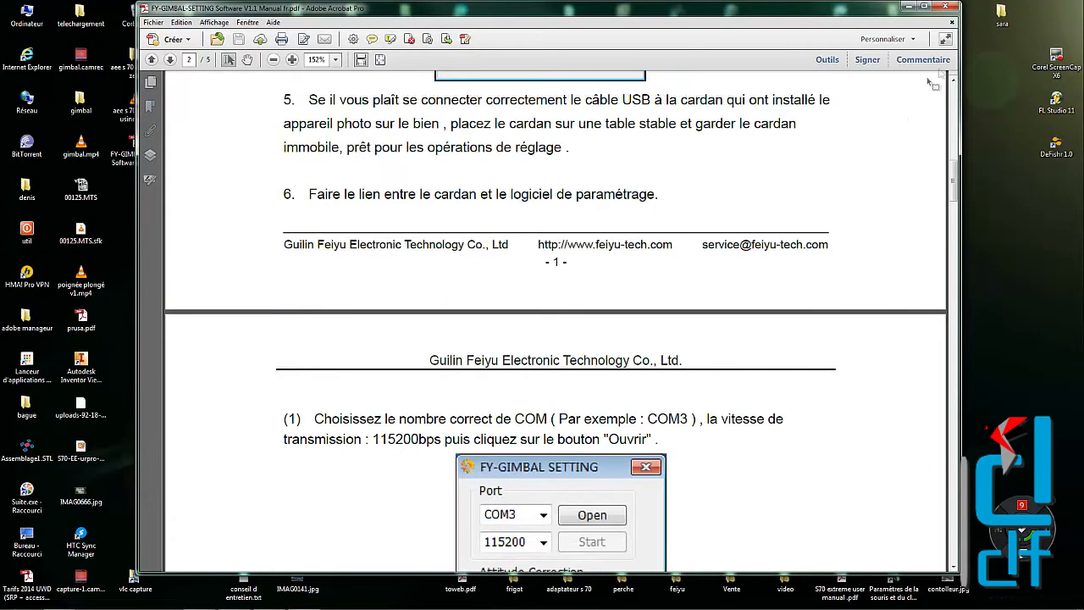
click(944, 6)
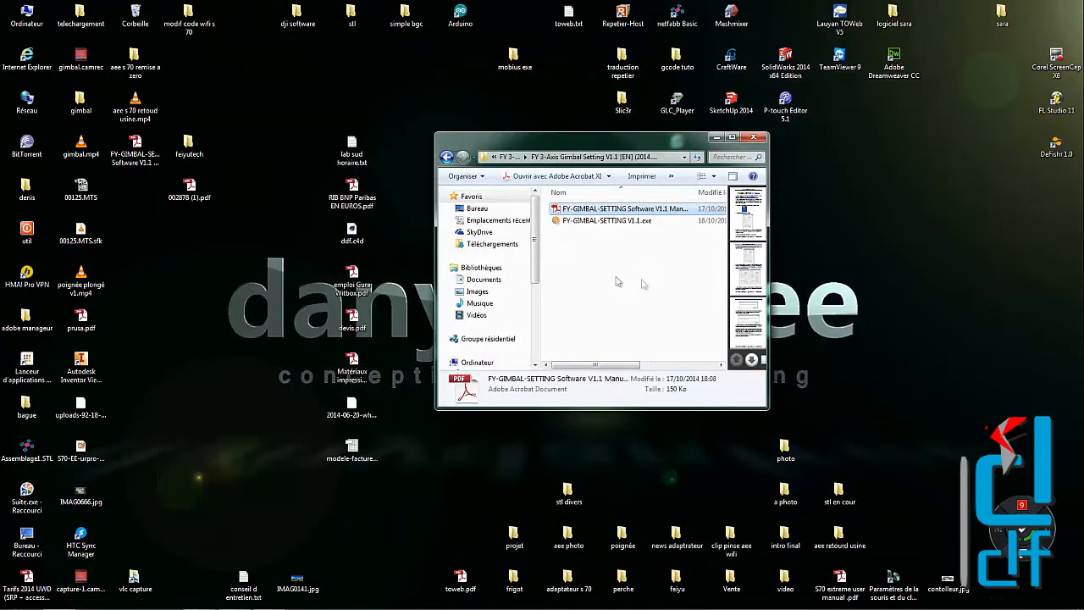
- Launch FY-GIMBAL-SETTING V1.1.exe from the extracted folder and move its window up slightly
double_click(595, 222)
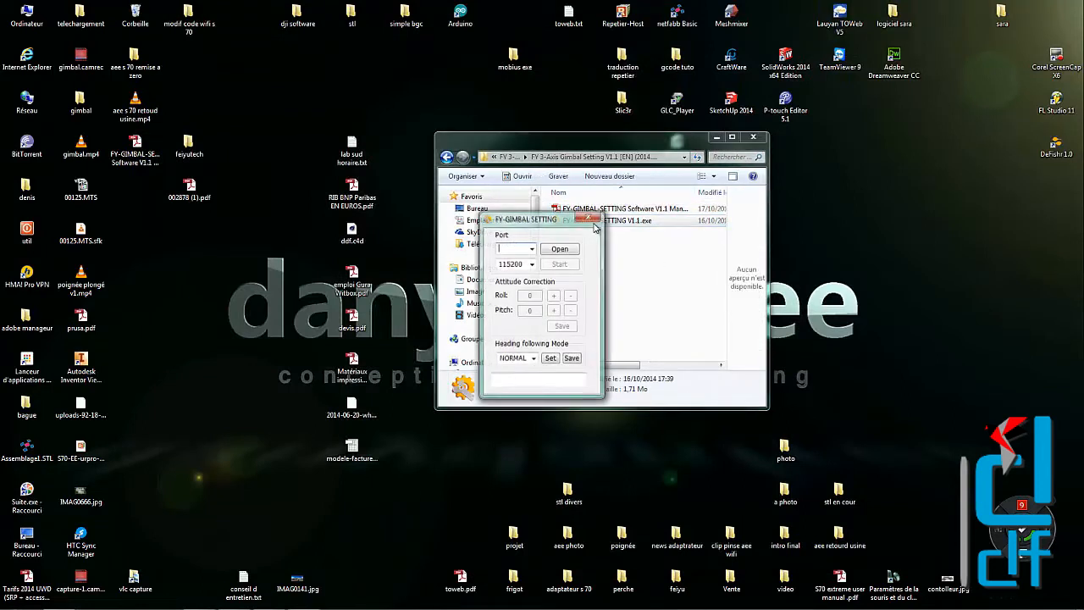
drag(535, 224, 538, 215)
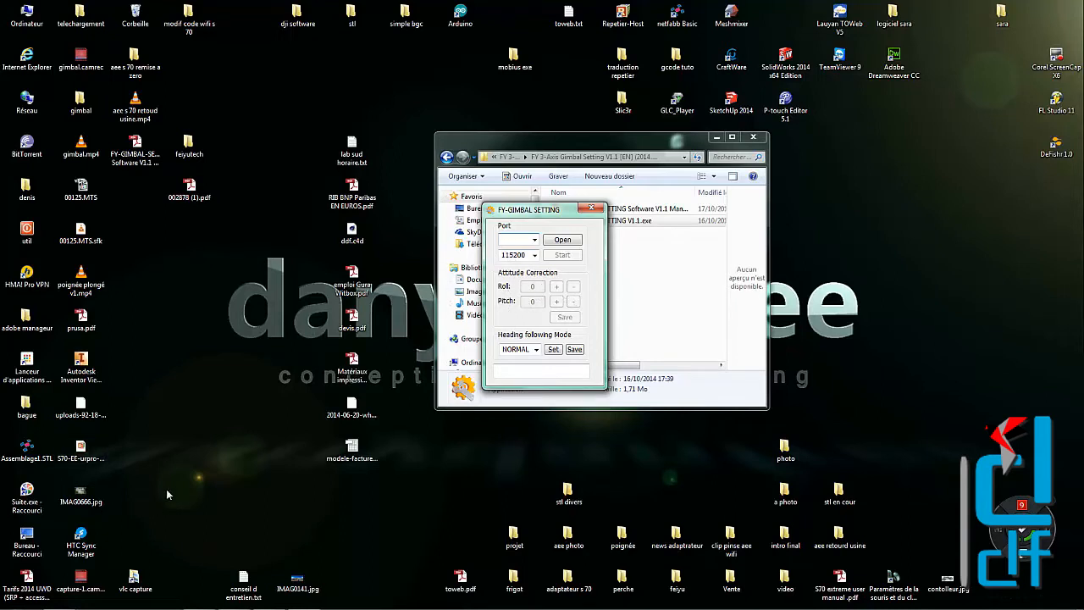
- Open the computer's management console and expand Ports (COM et LPT) in the device manager to check the gimbal's COM port
click(15, 601)
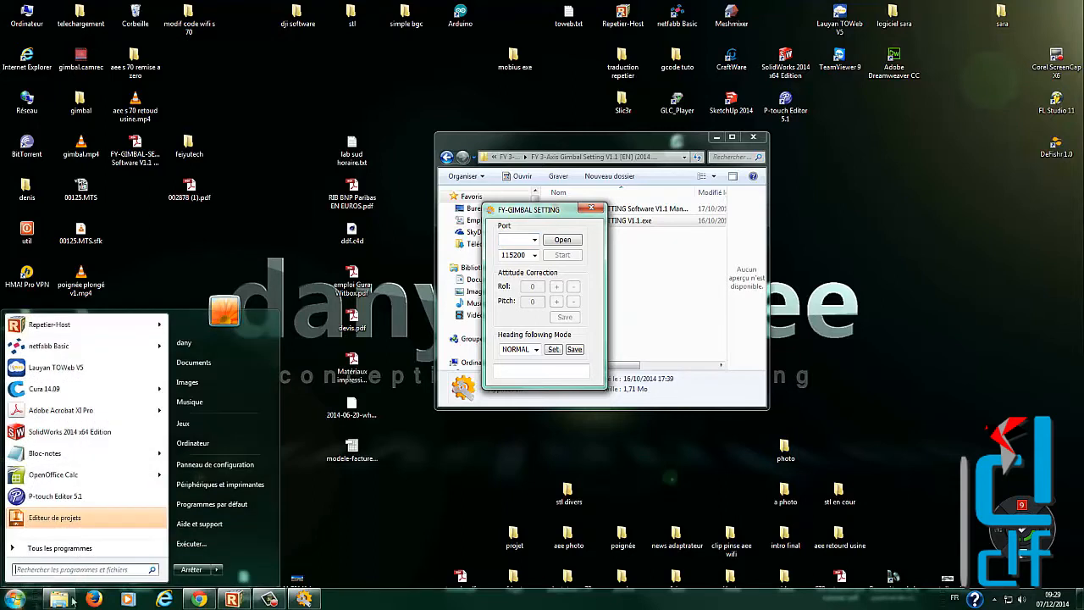
right_click(194, 449)
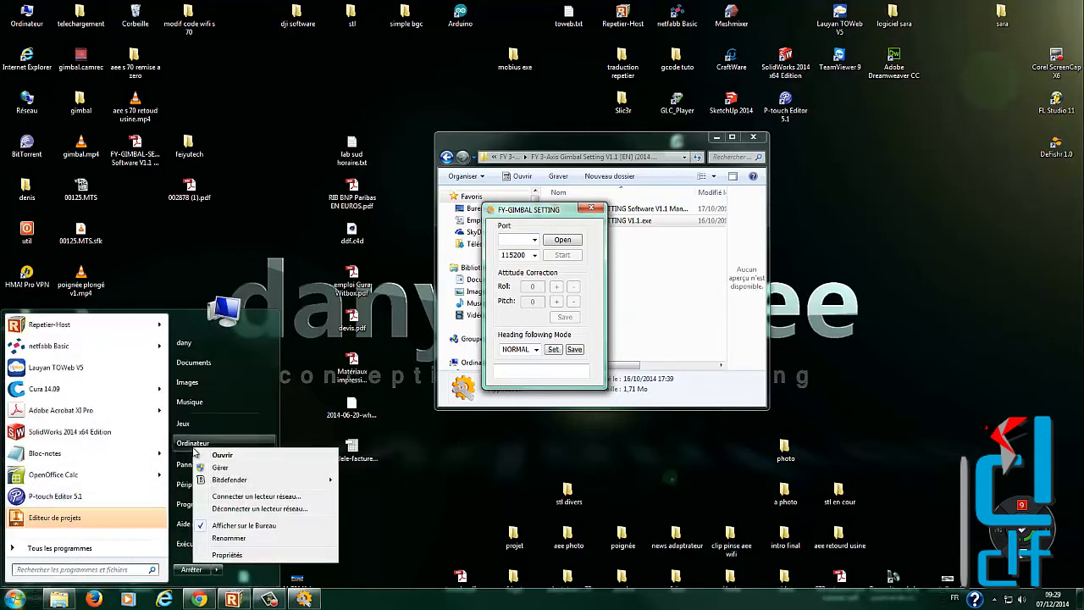
click(225, 470)
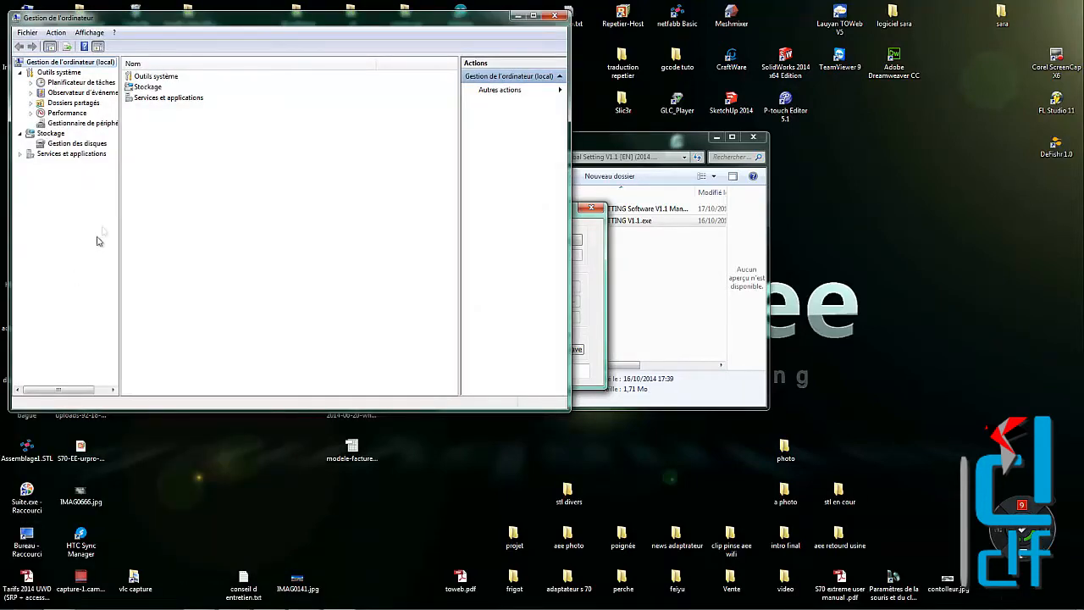
click(51, 125)
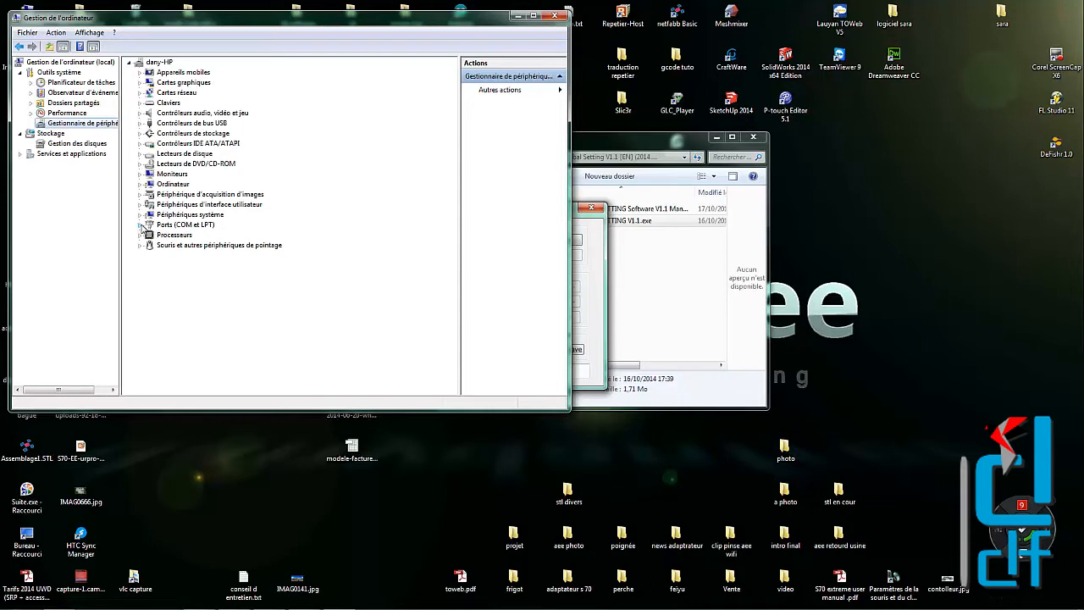
click(141, 224)
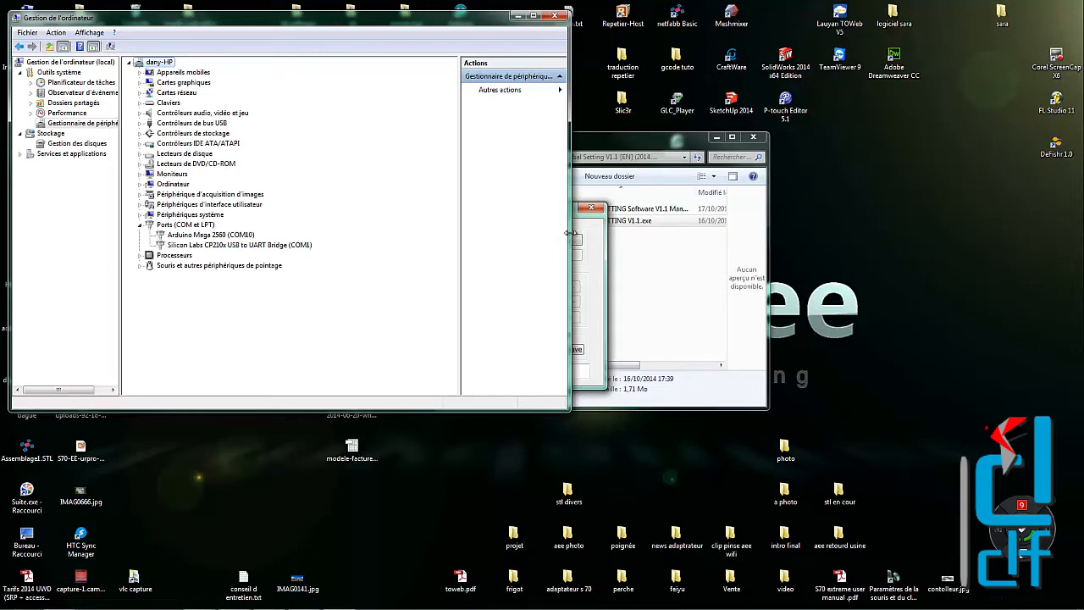
- Narrow the computer management window to uncover FY-GIMBAL SETTING and check its list of available ports
drag(569, 233, 390, 234)
click(534, 241)
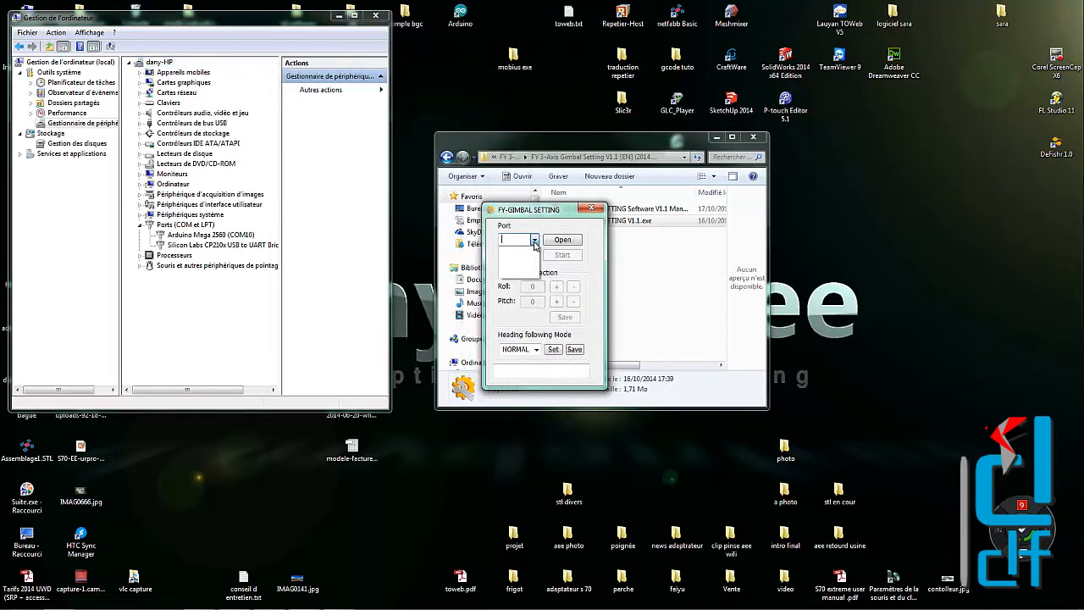
click(535, 243)
click(535, 243)
click(535, 243)
- Close FY-GIMBAL SETTING and relaunch FY-GIMBAL-SETTING V1.1.exe from the extracted folder so it detects the COM port
click(591, 208)
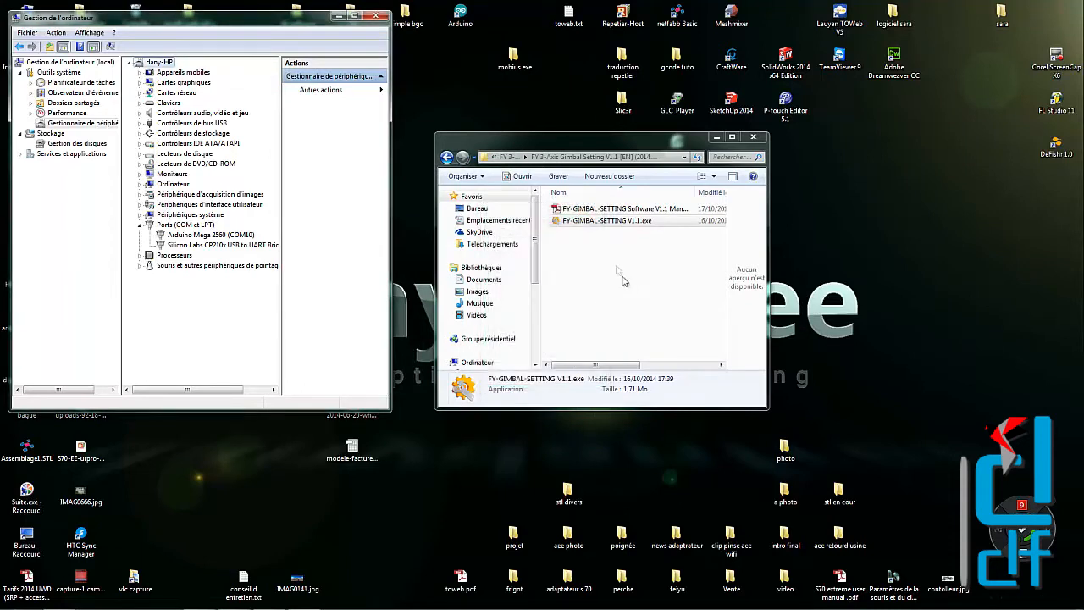
click(600, 223)
double_click(599, 223)
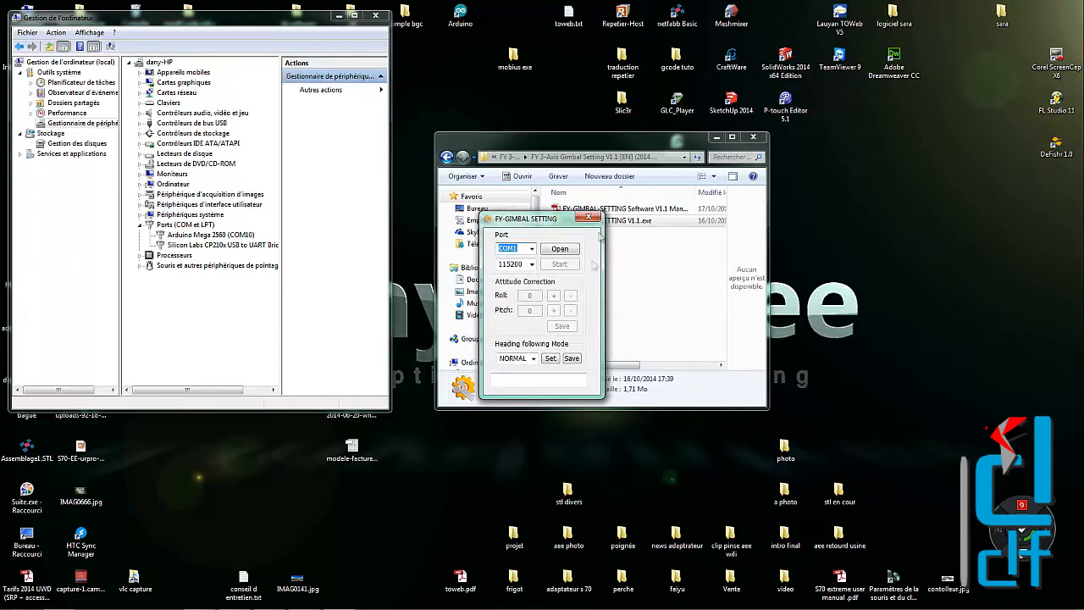